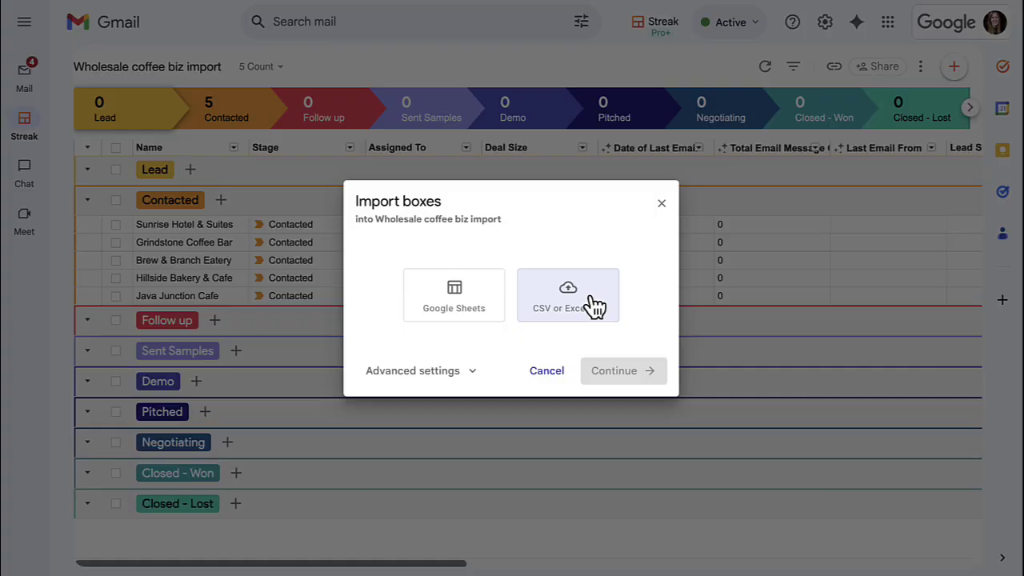
Close the Import boxes dialog without importing anything.
click(662, 204)
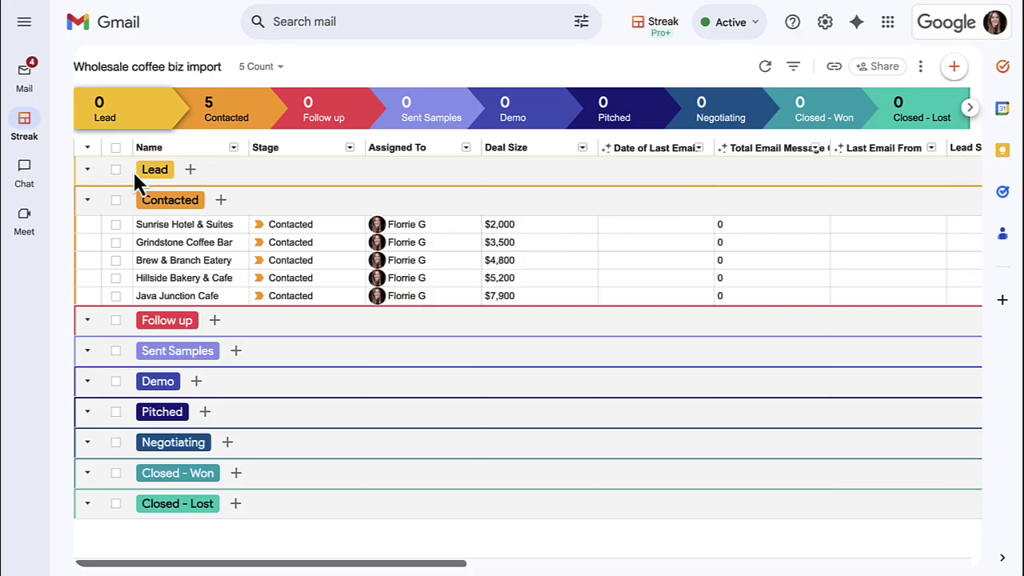
Open the Streak Contacts list and cancel a contact import without importing.
mouse_move(34, 130)
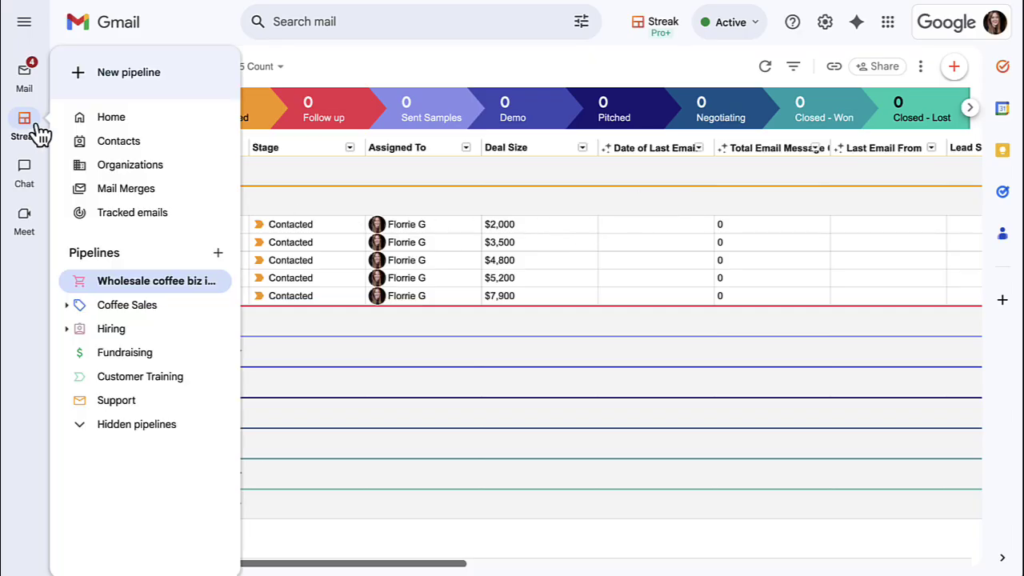
click(118, 144)
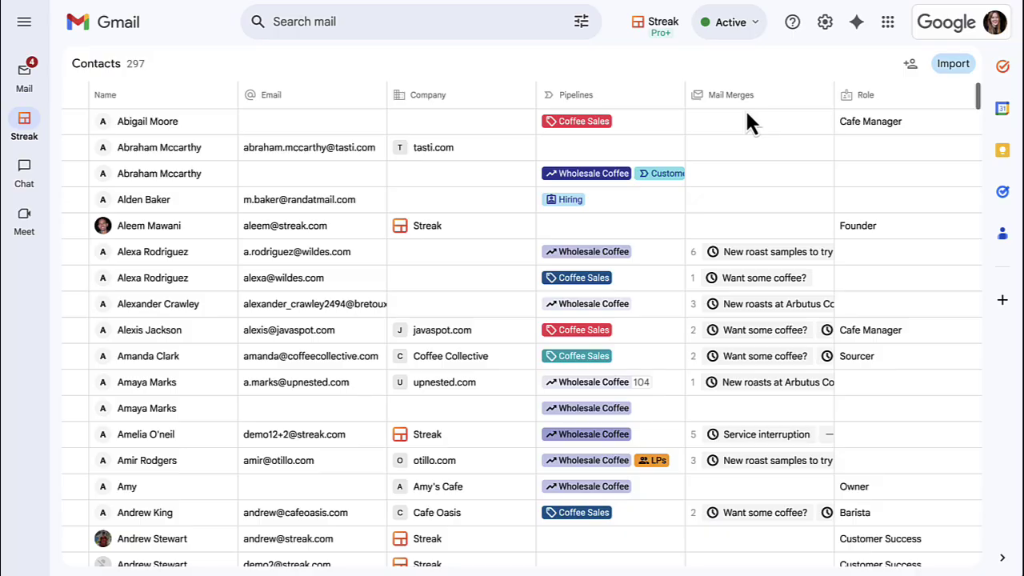
click(953, 67)
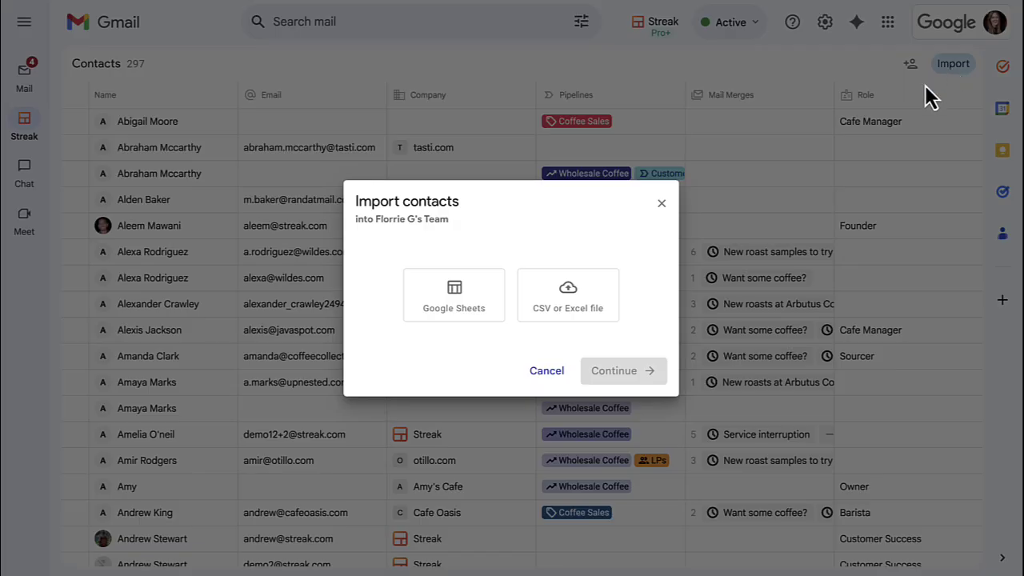
click(662, 206)
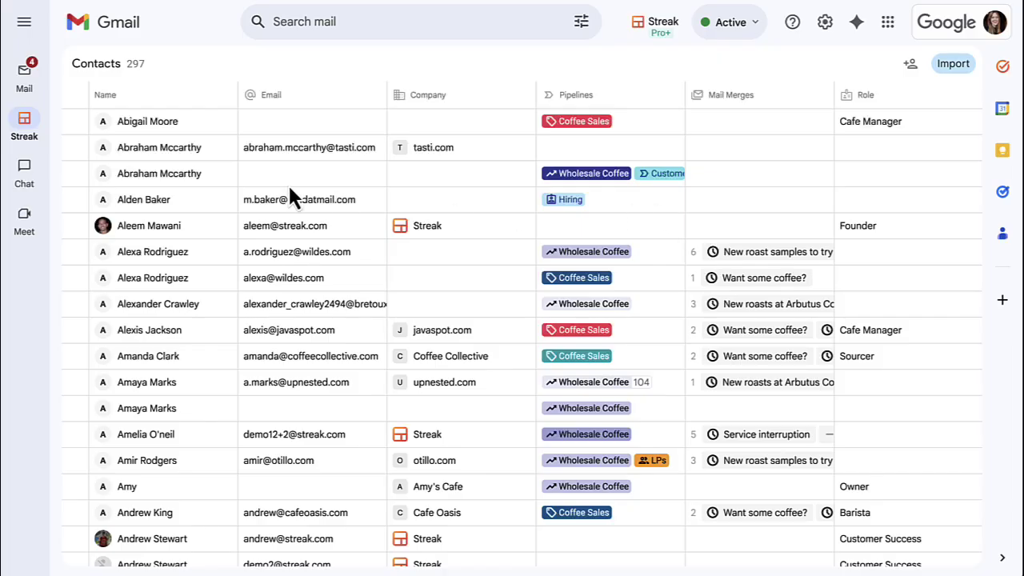
Scroll through the list of 297 contacts.
mouse_move(42, 124)
scroll(166, 301, down, 3)
scroll(166, 296, down, 5)
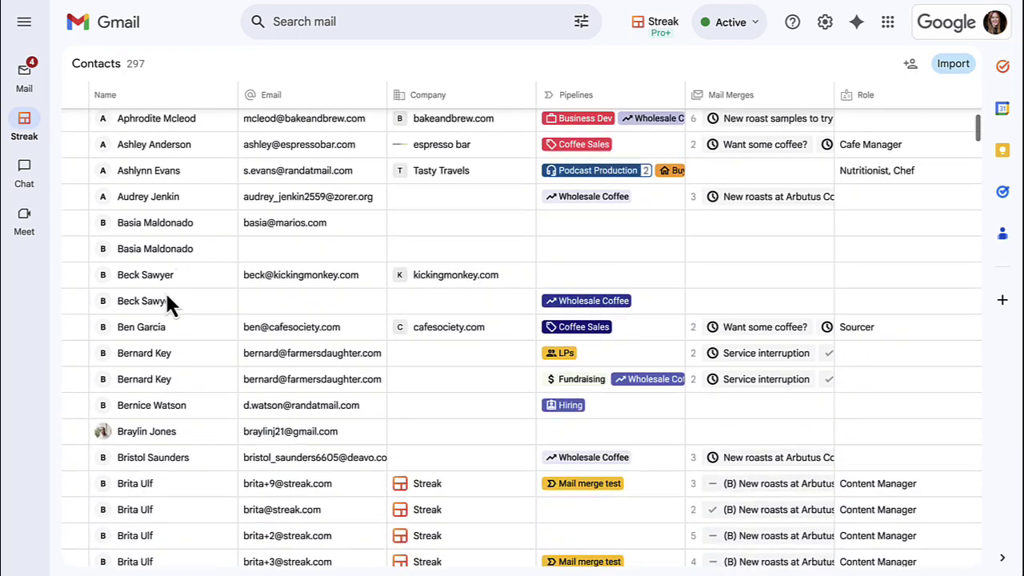
scroll(166, 304, up, 9)
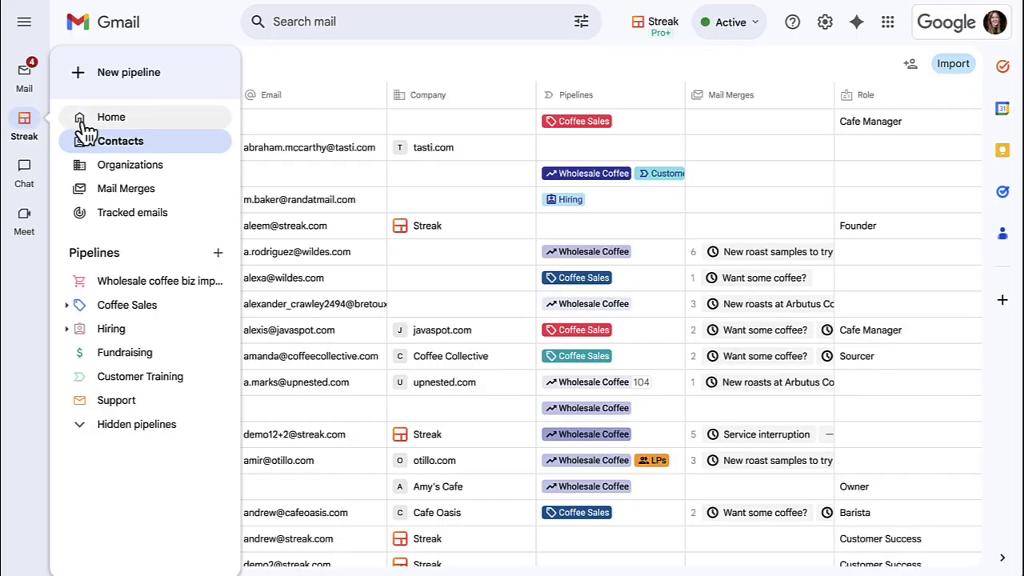
Open the Wholesale coffee biz import pipeline, visit Streak Home, then return to the pipeline.
click(143, 286)
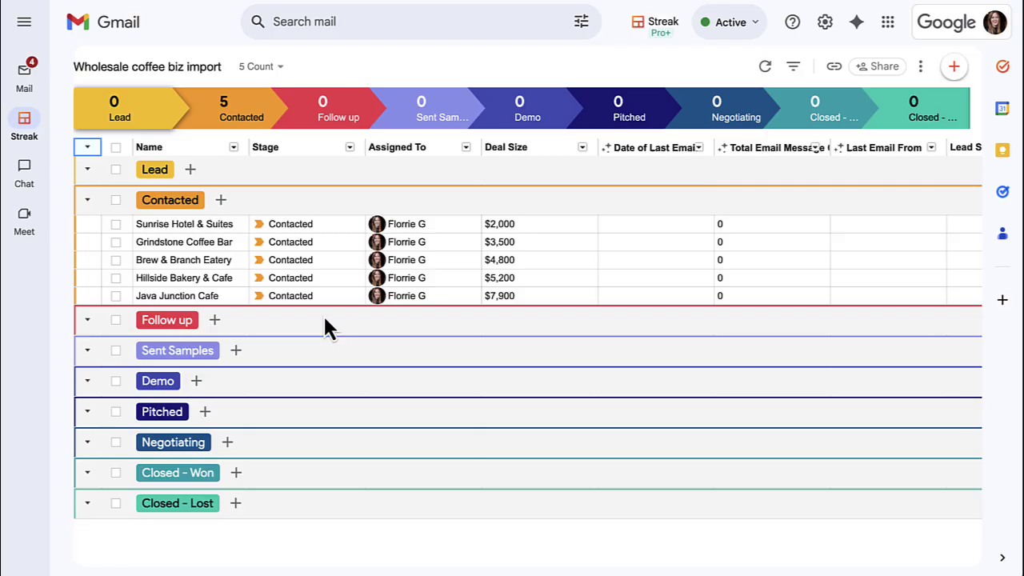
mouse_move(26, 128)
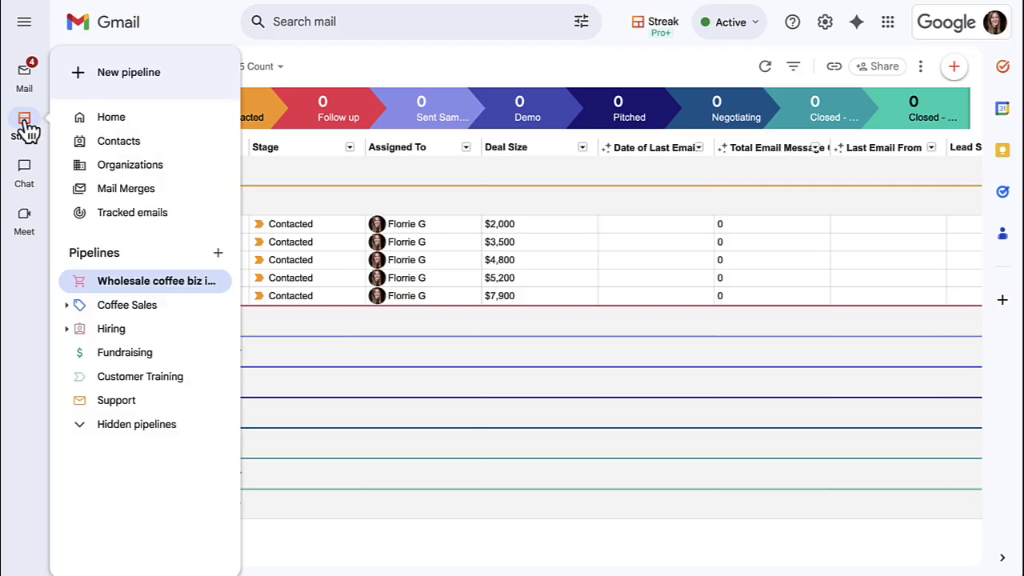
click(108, 124)
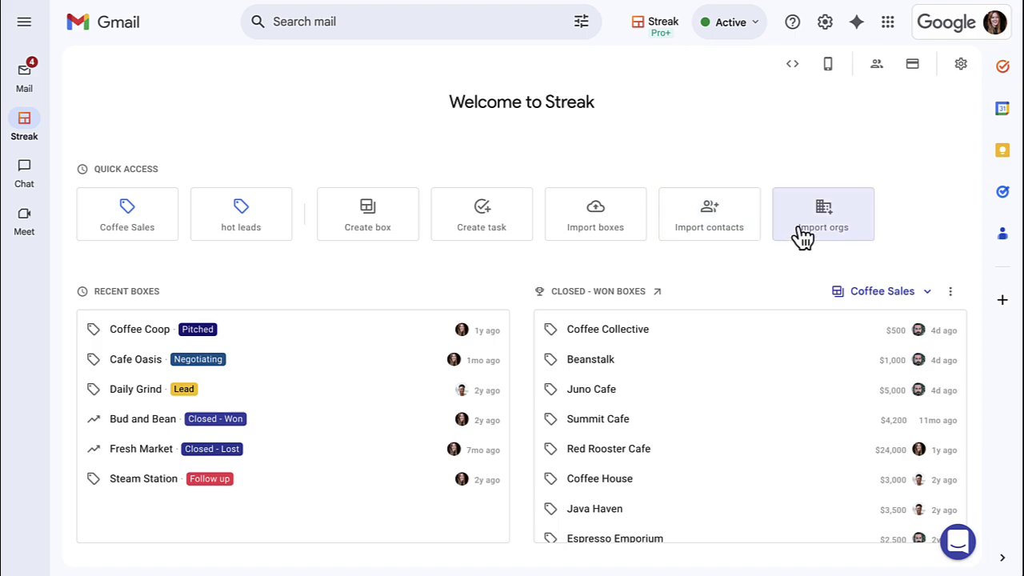
mouse_move(27, 137)
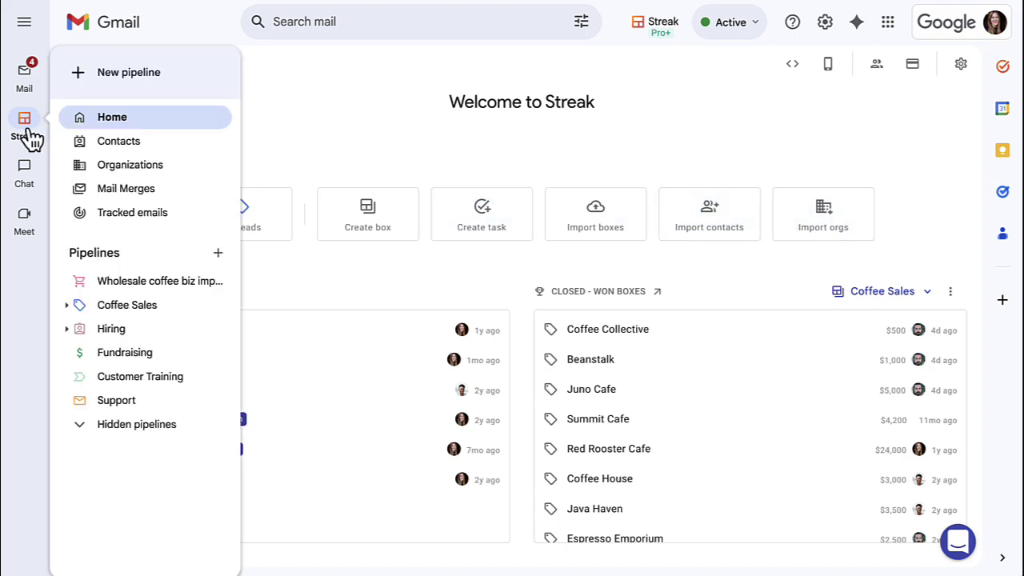
click(120, 284)
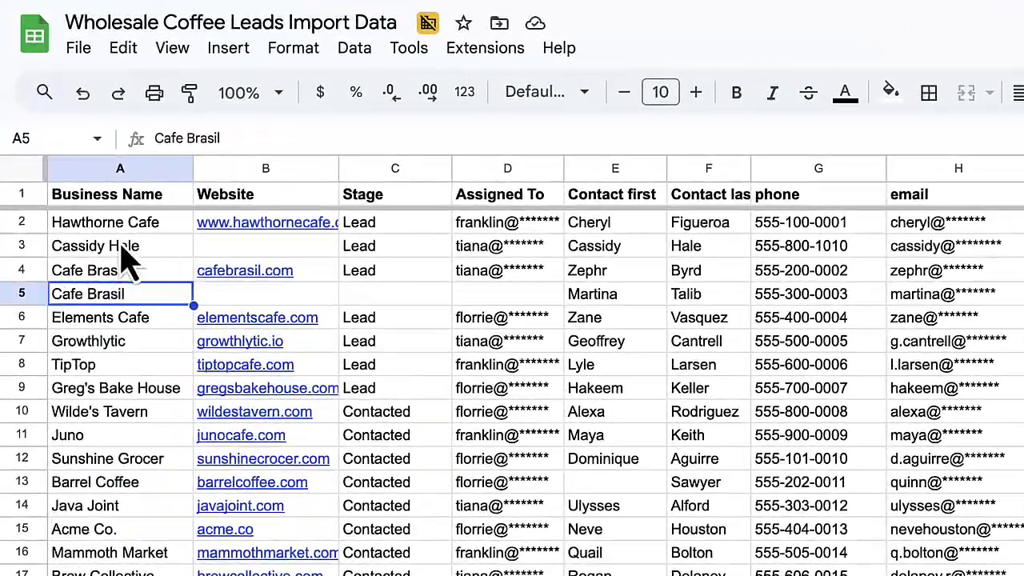
Inspect the leads sheet by selecting rows 2–4, the header row and the Business Name column.
click(21, 222)
click(22, 245)
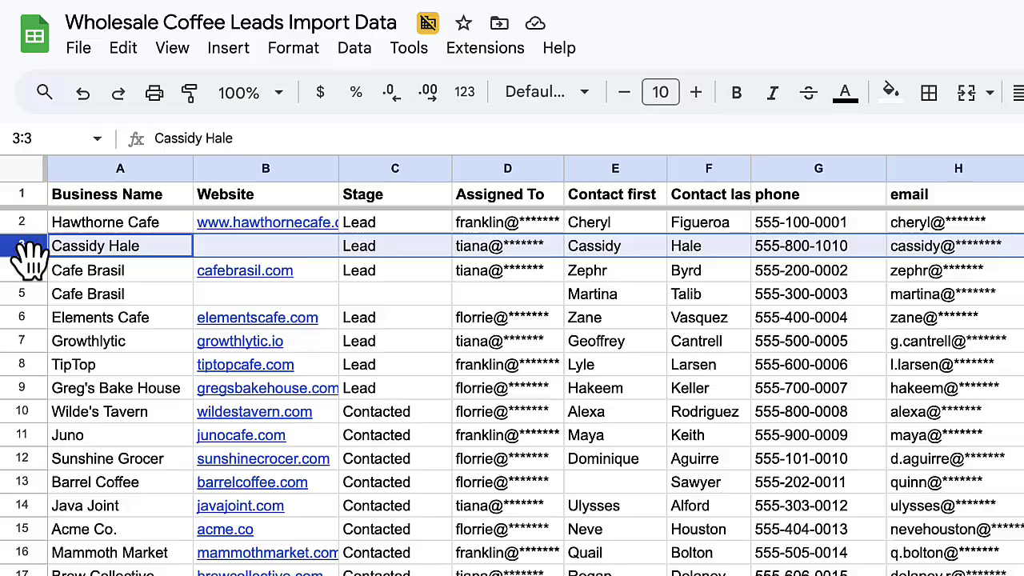
click(22, 270)
click(35, 197)
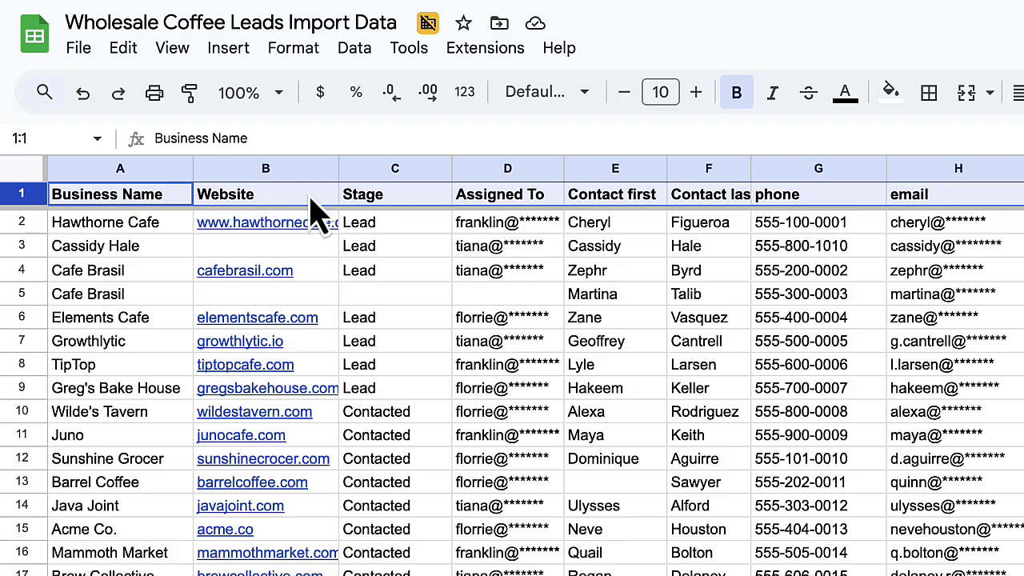
click(86, 171)
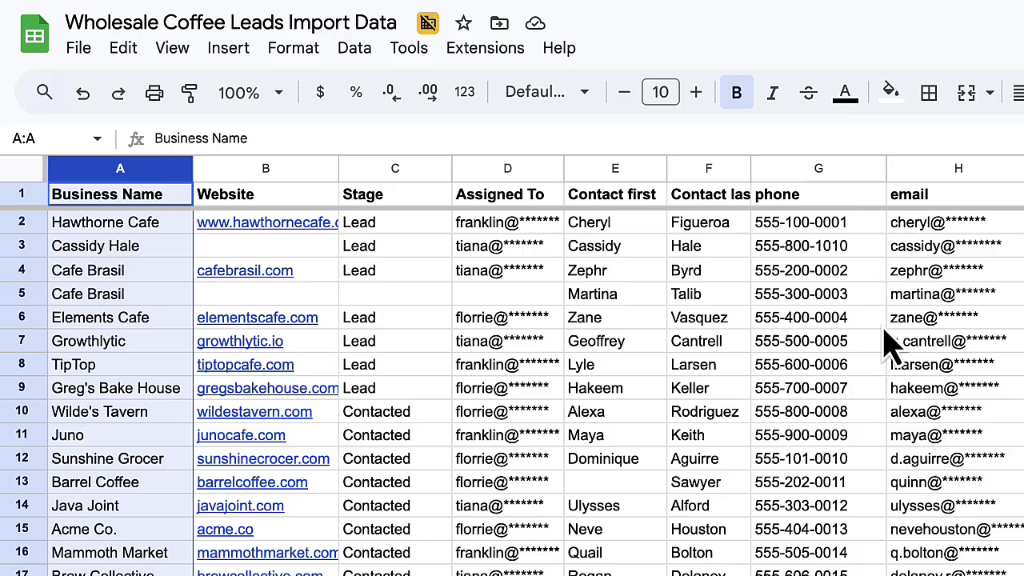
scroll(937, 342, right, 5)
scroll(931, 344, right, 5)
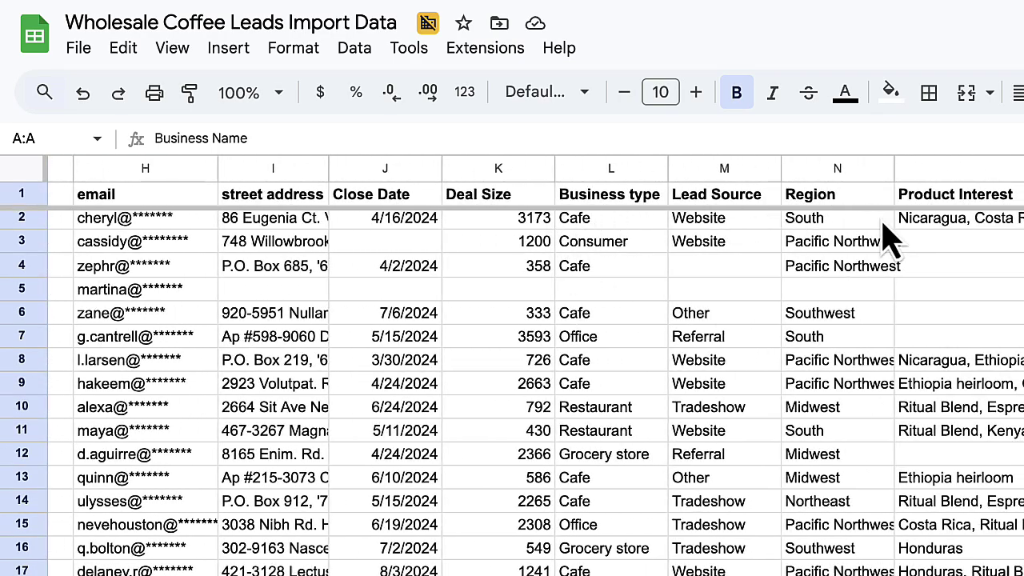
scroll(623, 330, left, 5)
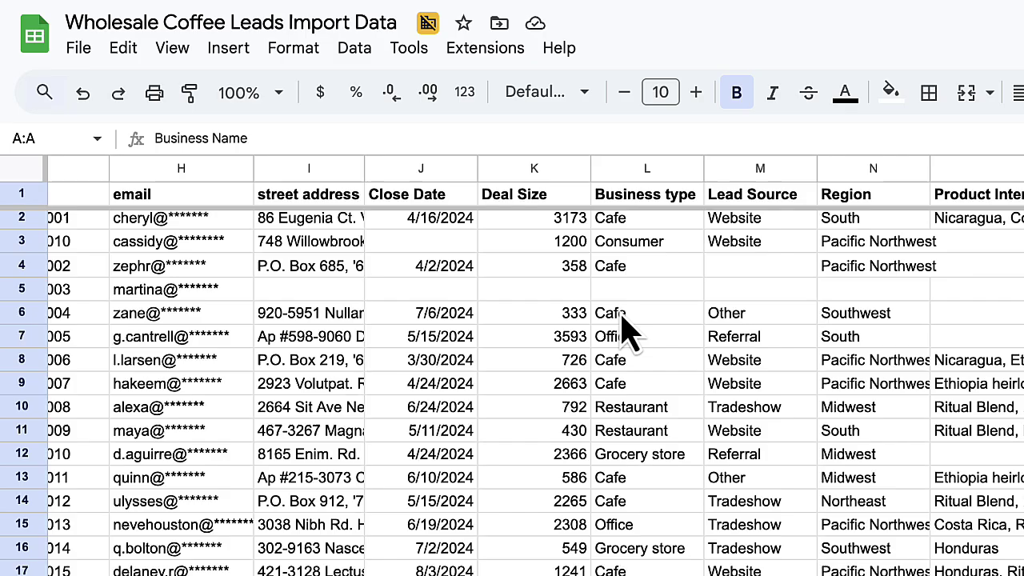
scroll(628, 328, left, 5)
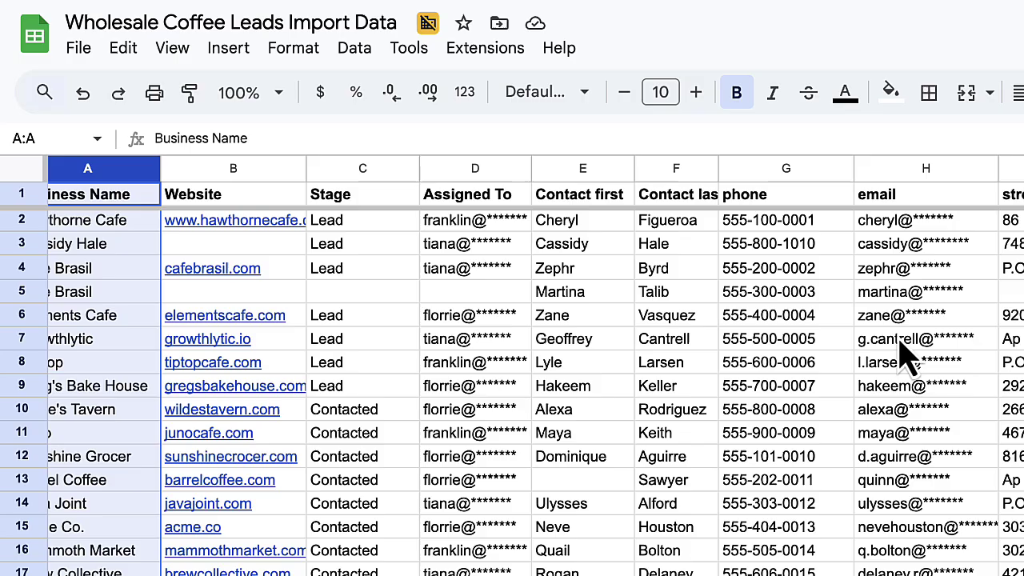
scroll(848, 365, left, 1)
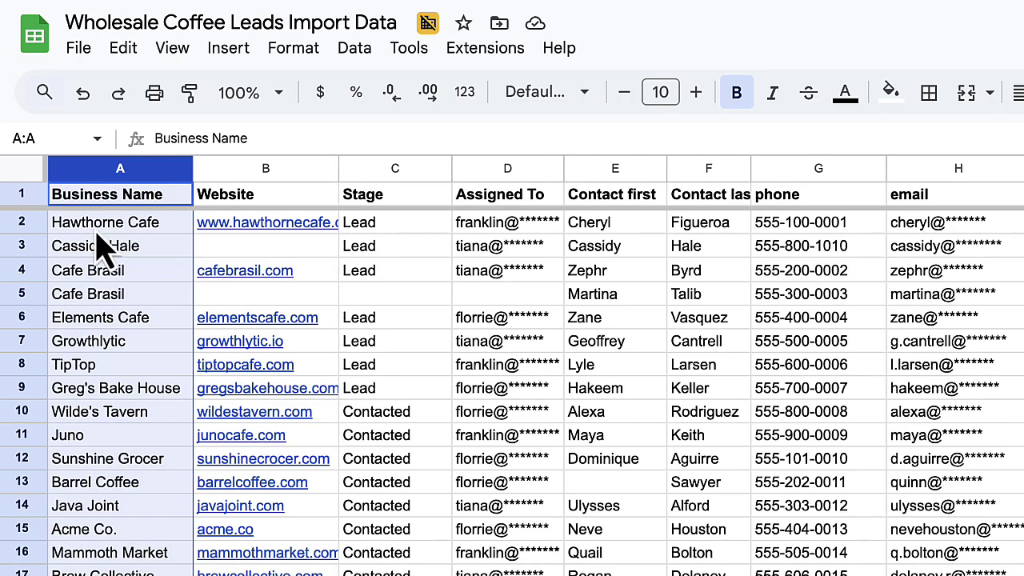
click(24, 247)
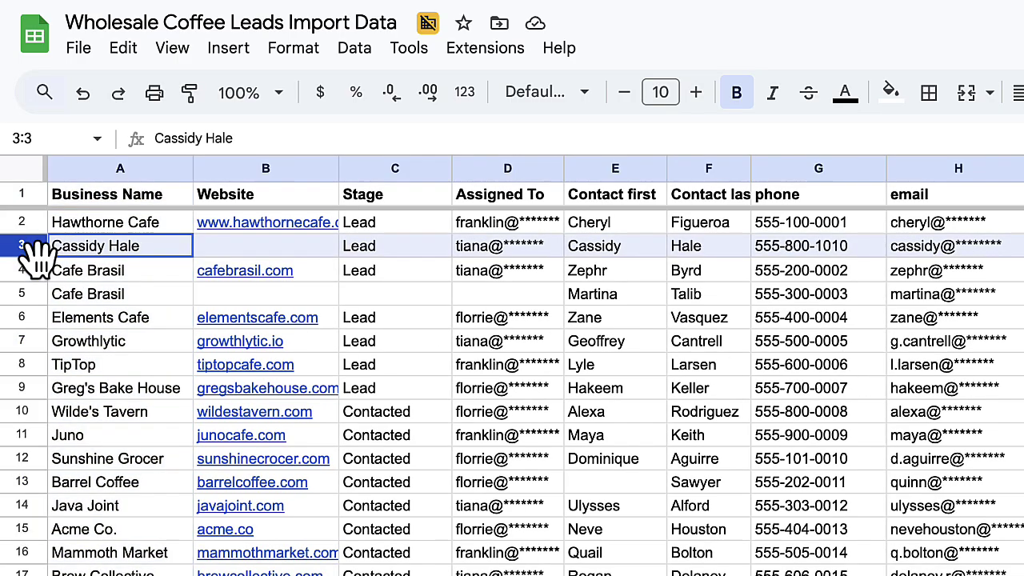
click(99, 254)
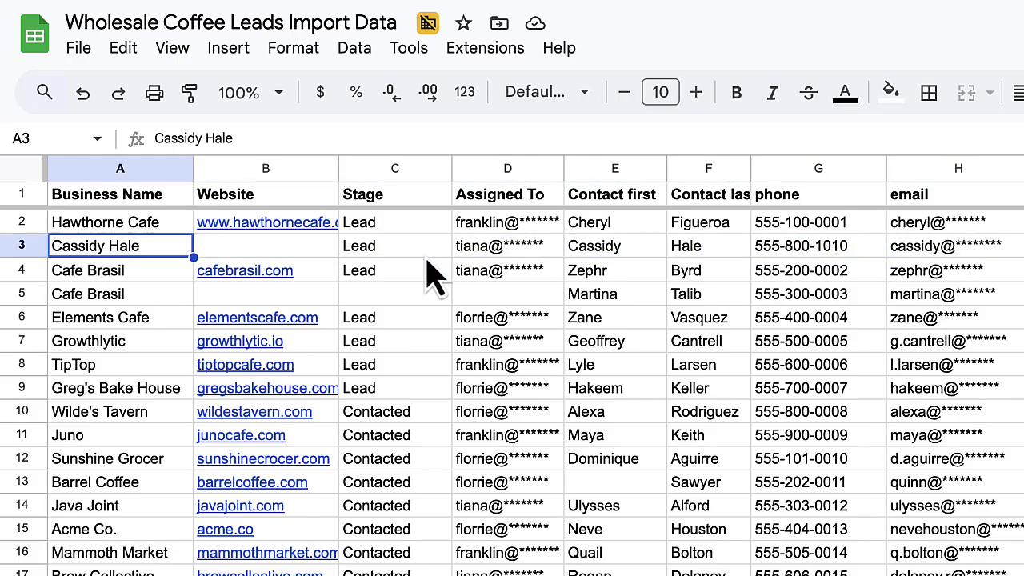
click(592, 252)
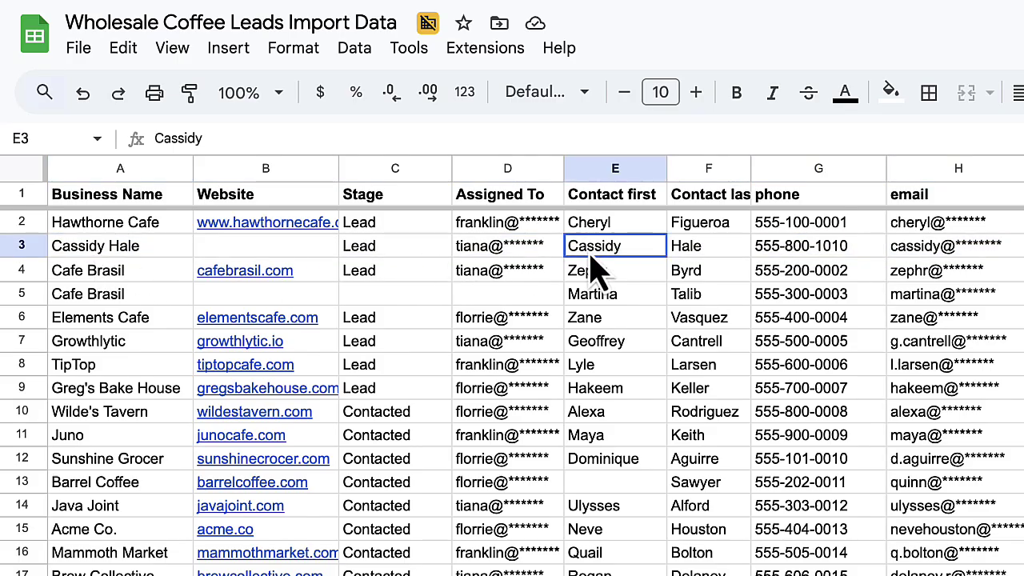
click(687, 255)
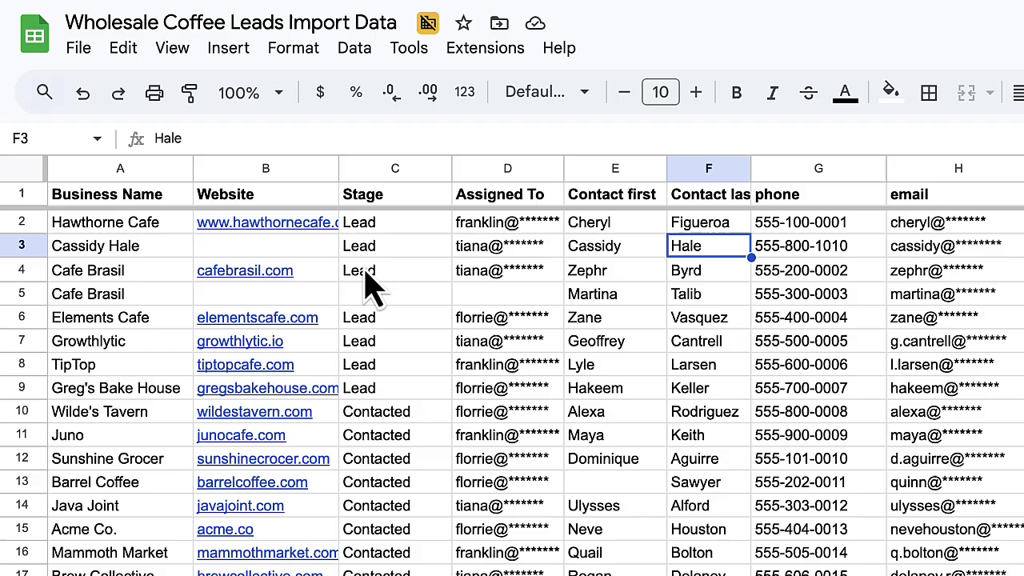
click(117, 279)
click(117, 294)
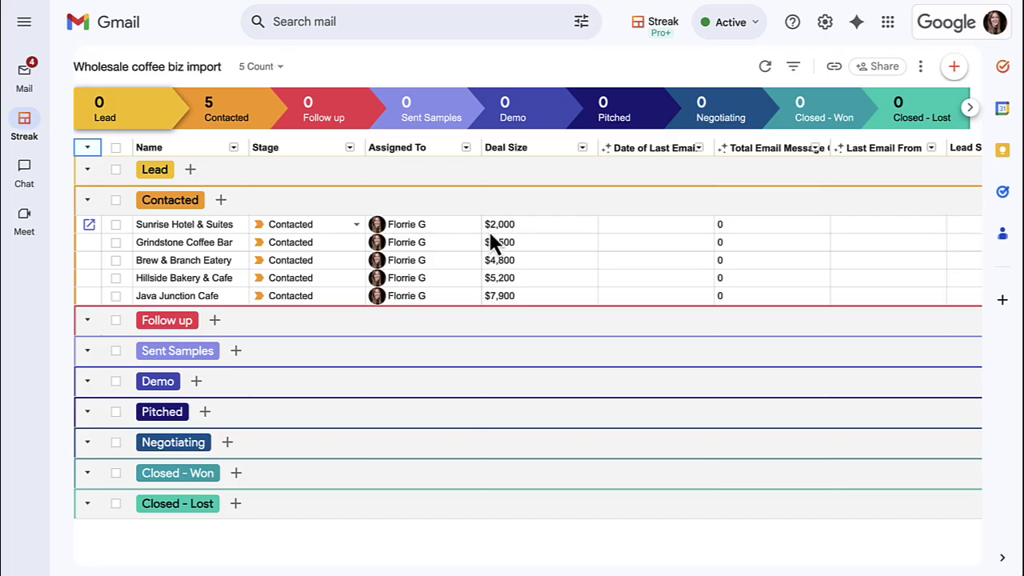
Start a Google Sheets box import with advanced settings shown and Update existing boxes left on.
click(954, 67)
click(927, 142)
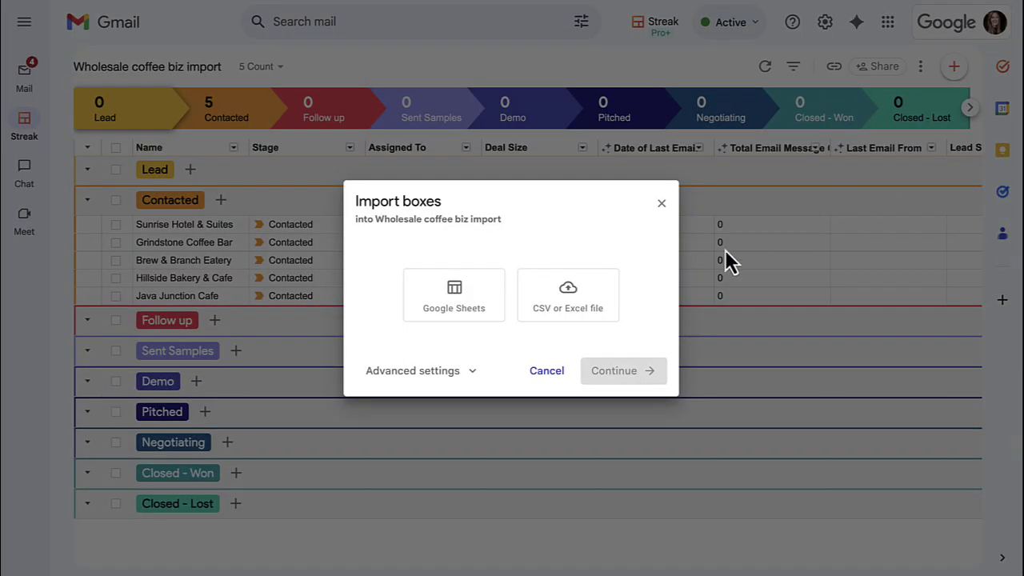
click(444, 312)
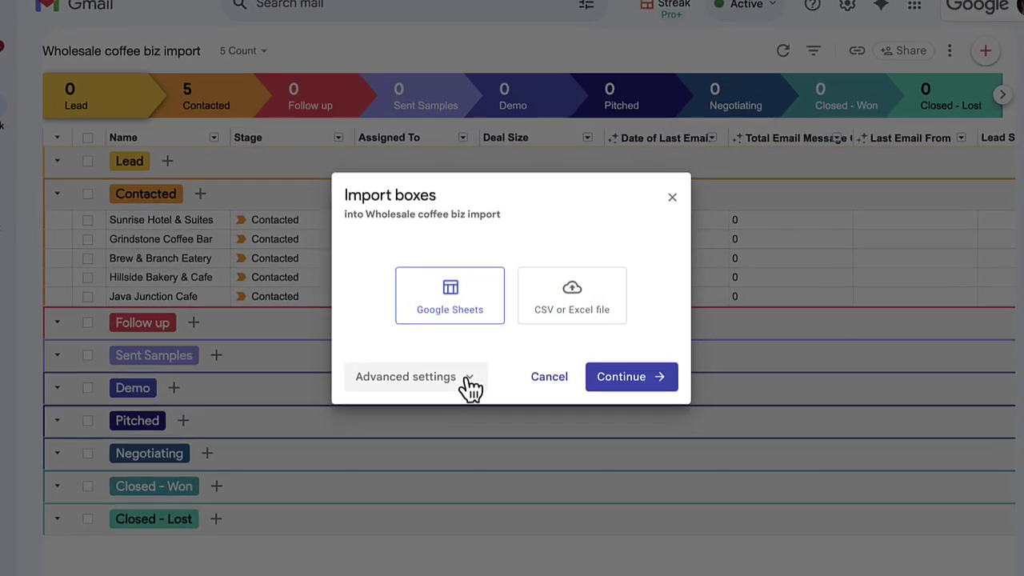
click(465, 370)
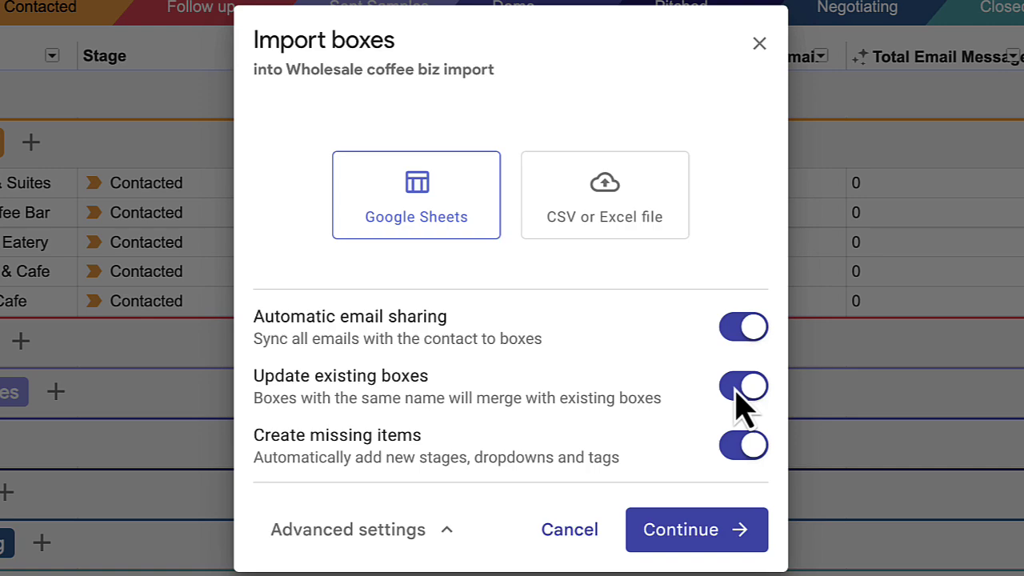
click(737, 400)
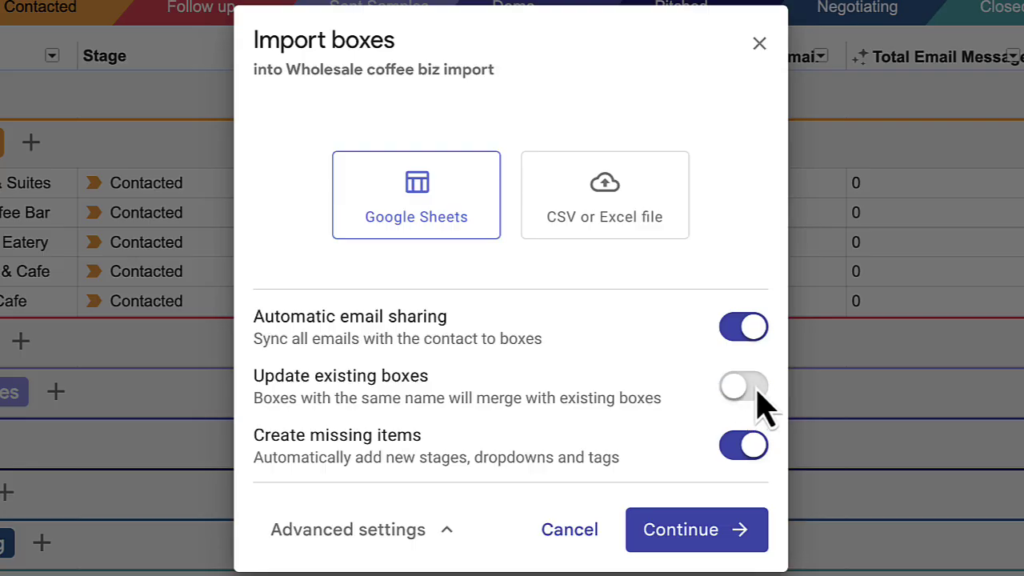
click(762, 406)
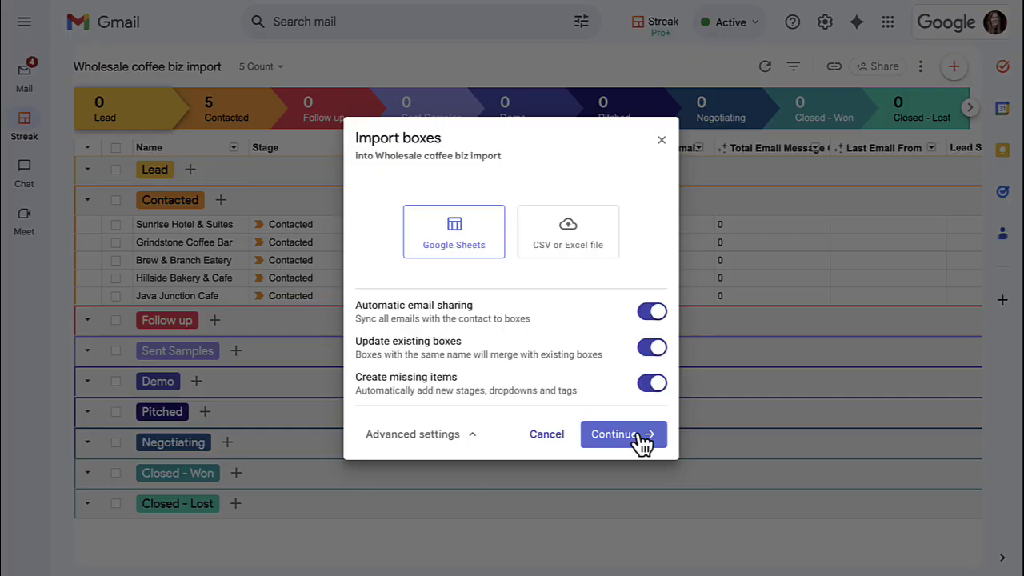
Choose the 'Copy of Wholes…' leads spreadsheet and keep row 1 as the header row.
click(686, 534)
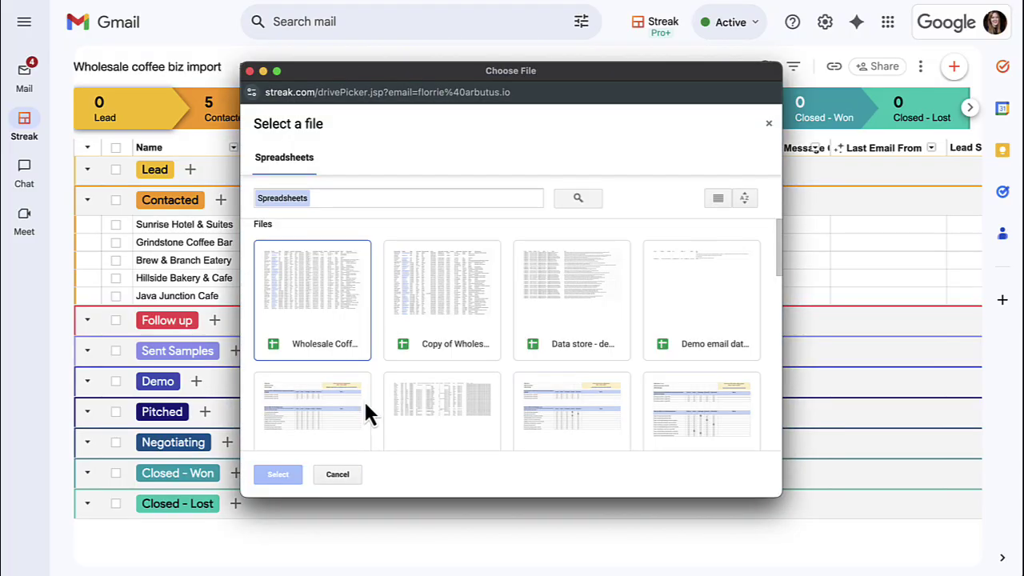
click(425, 324)
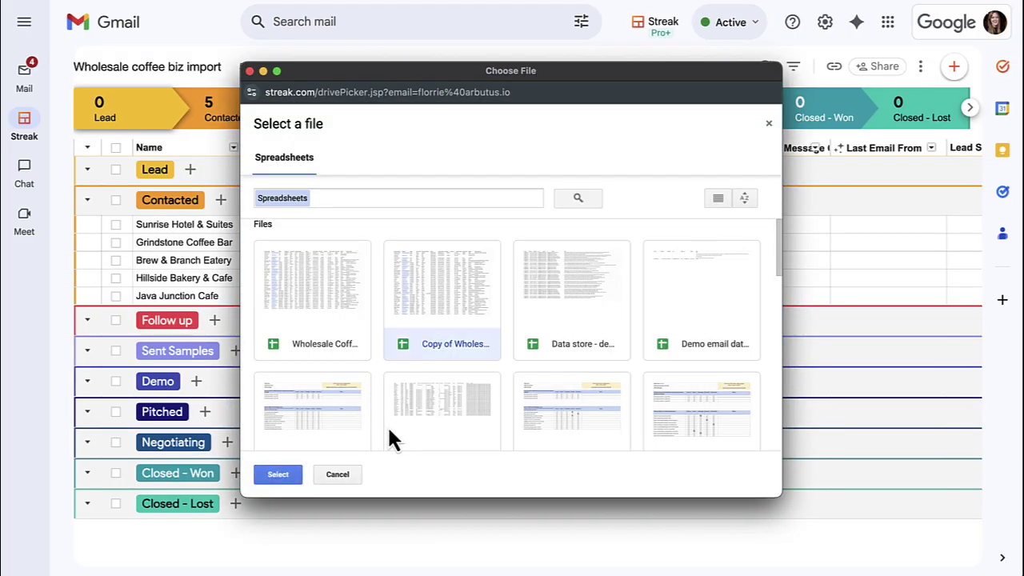
click(281, 477)
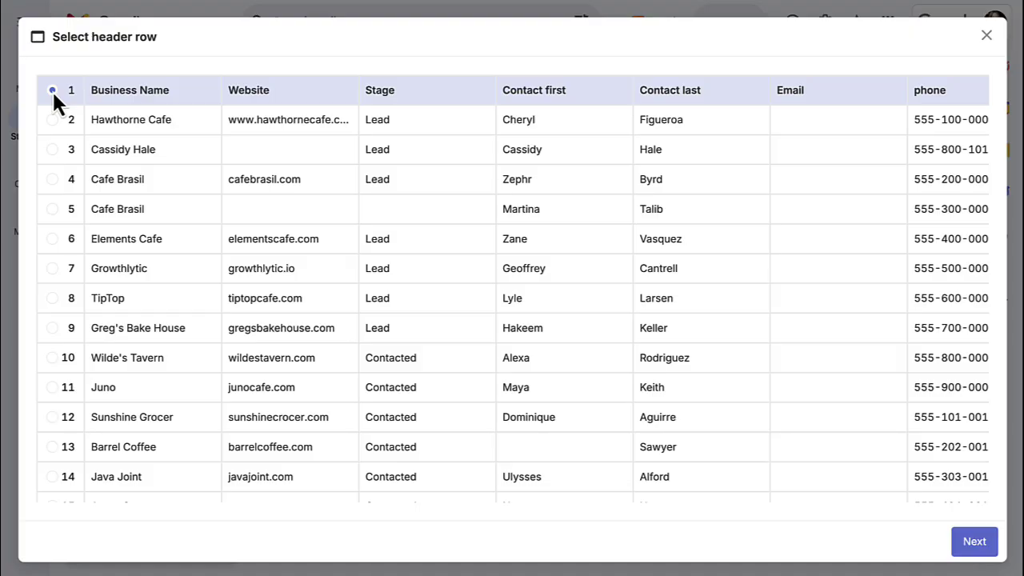
click(974, 542)
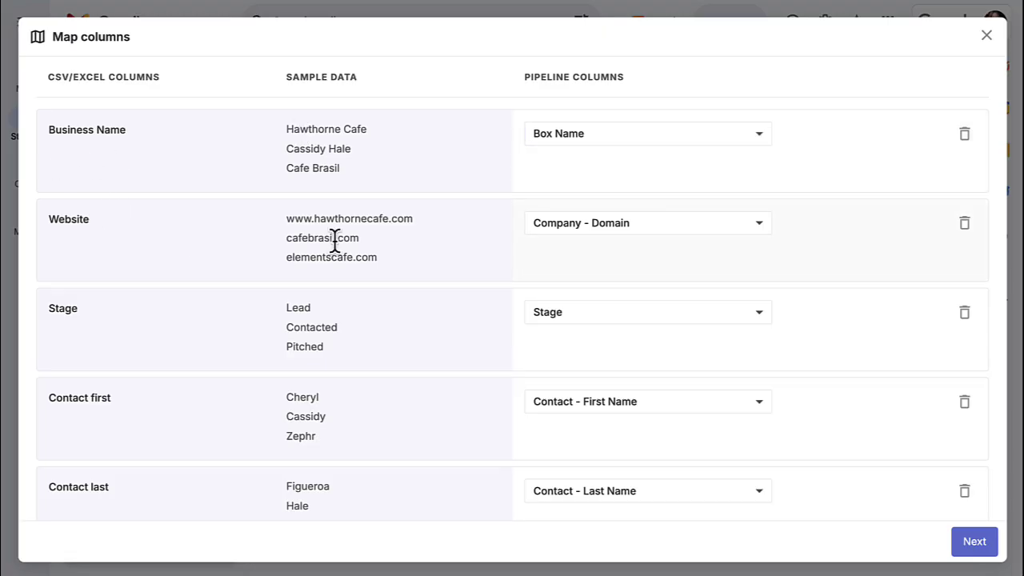
Map the Business type column to the pipeline's Sector column.
scroll(670, 278, down, 9)
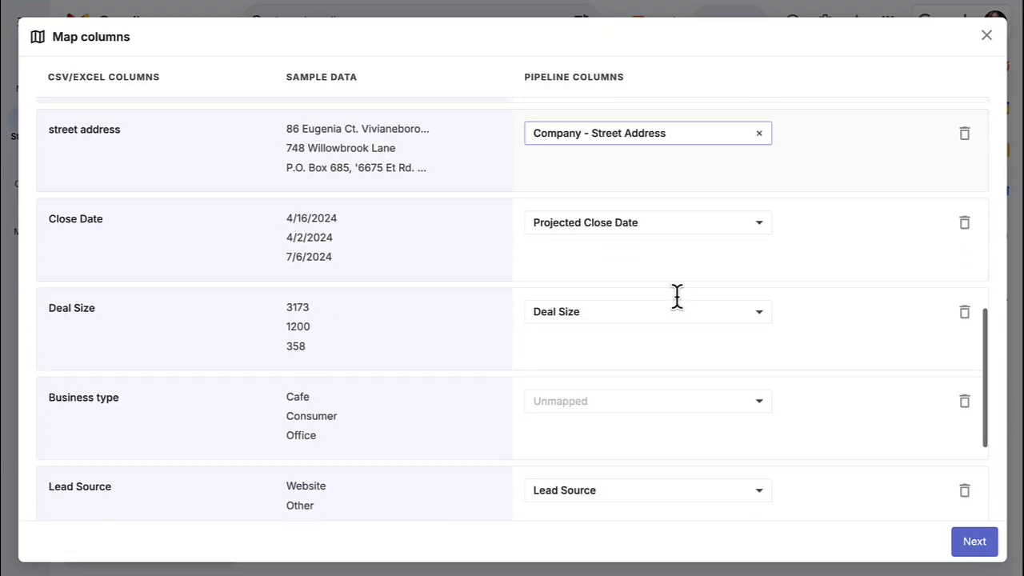
click(671, 283)
text(sec)
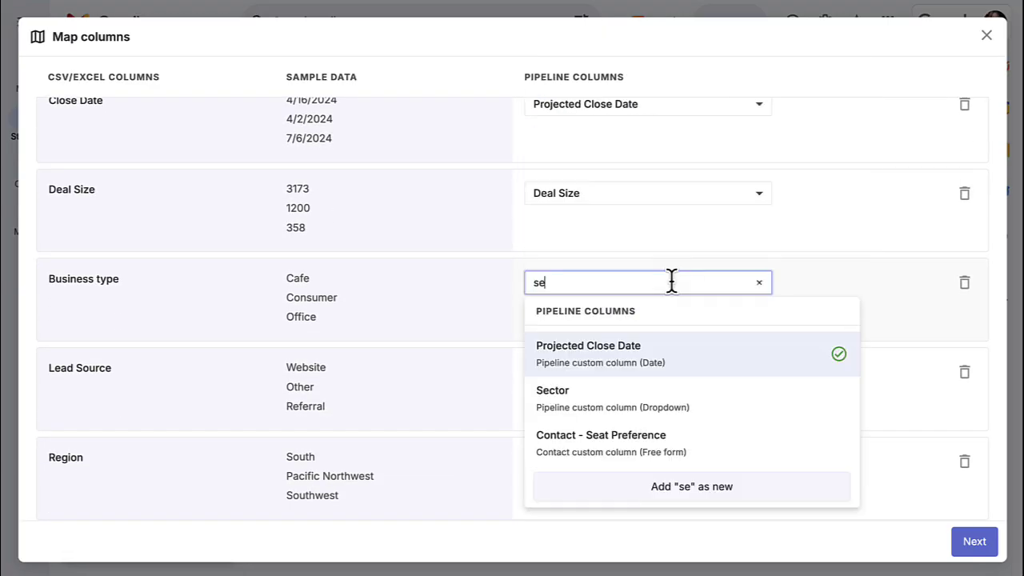
click(639, 351)
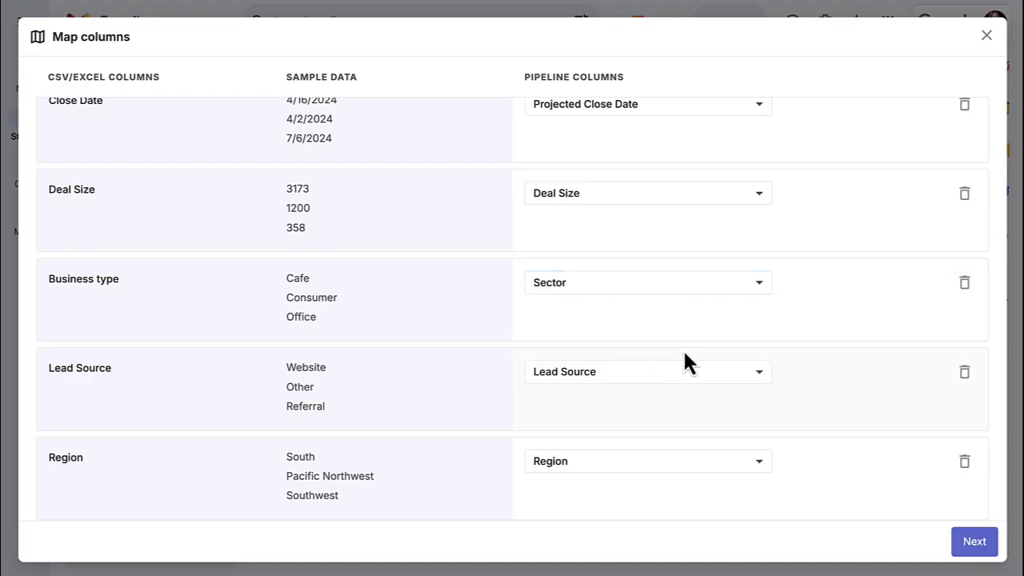
Map Product Interest to a new Tag-type pipeline column named Product Interest.
scroll(683, 362, down, 2)
click(735, 456)
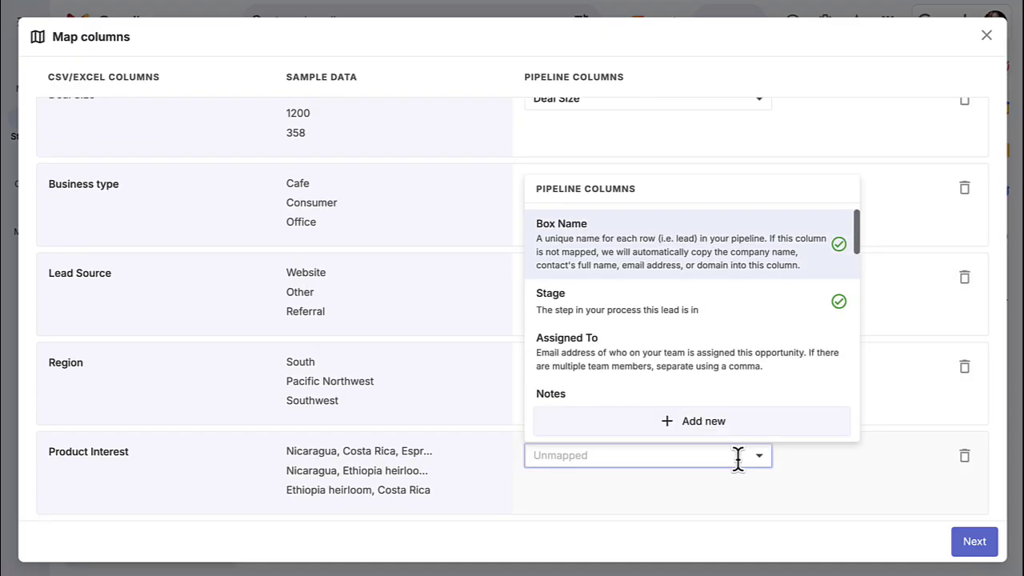
click(708, 421)
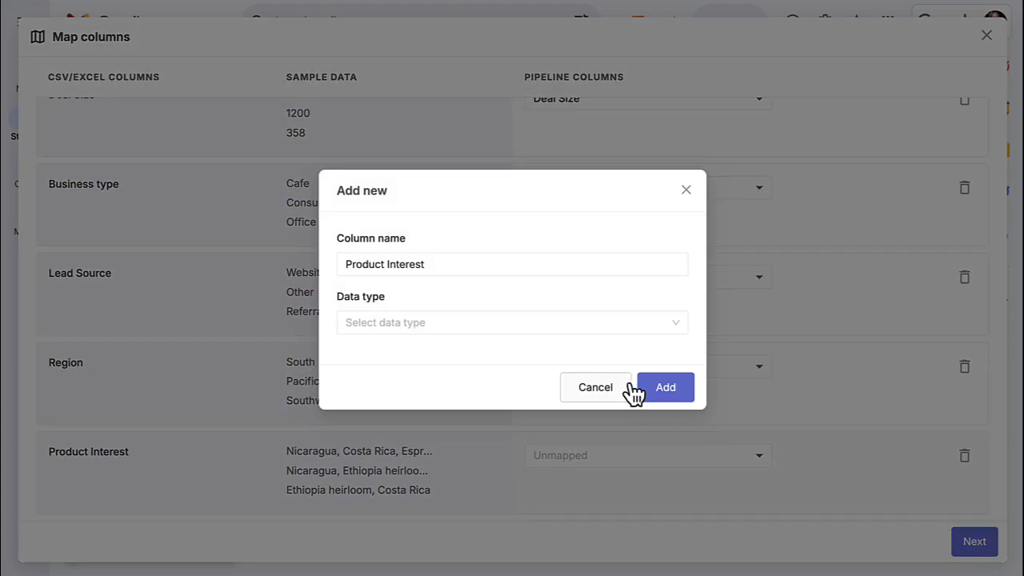
click(406, 264)
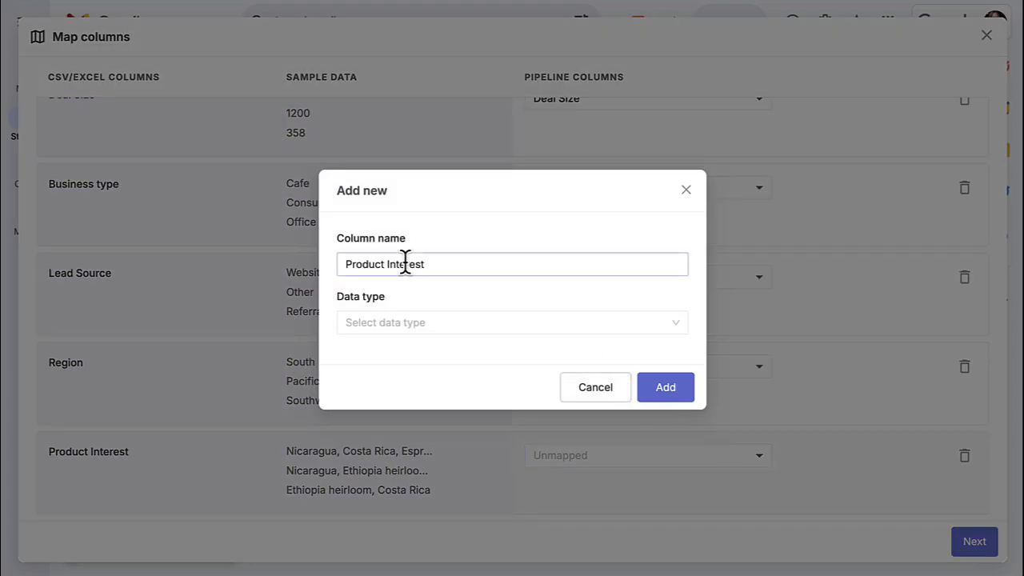
click(453, 327)
click(439, 467)
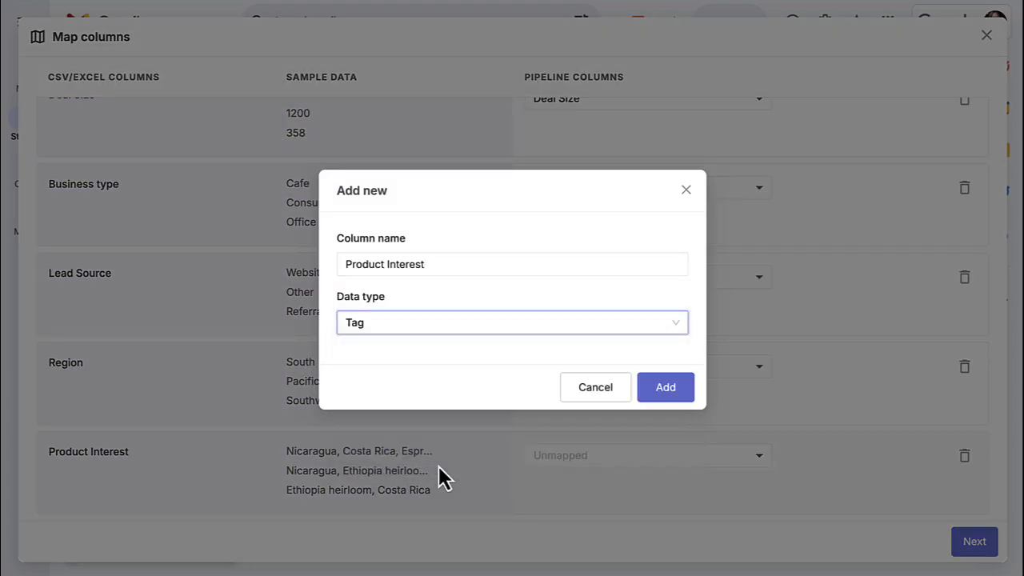
click(645, 400)
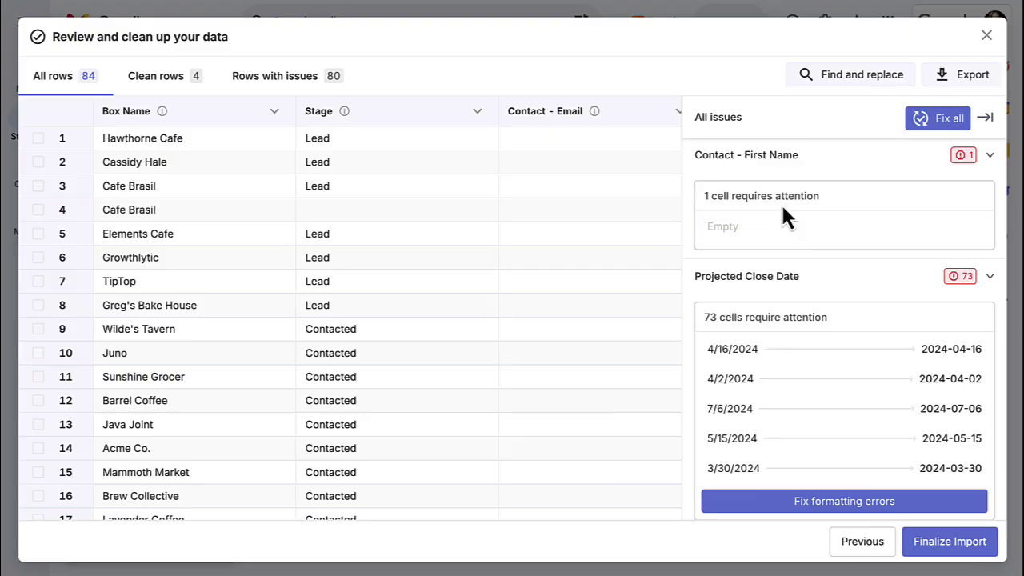
Fill in the missing contact first name on the flagged row.
click(783, 240)
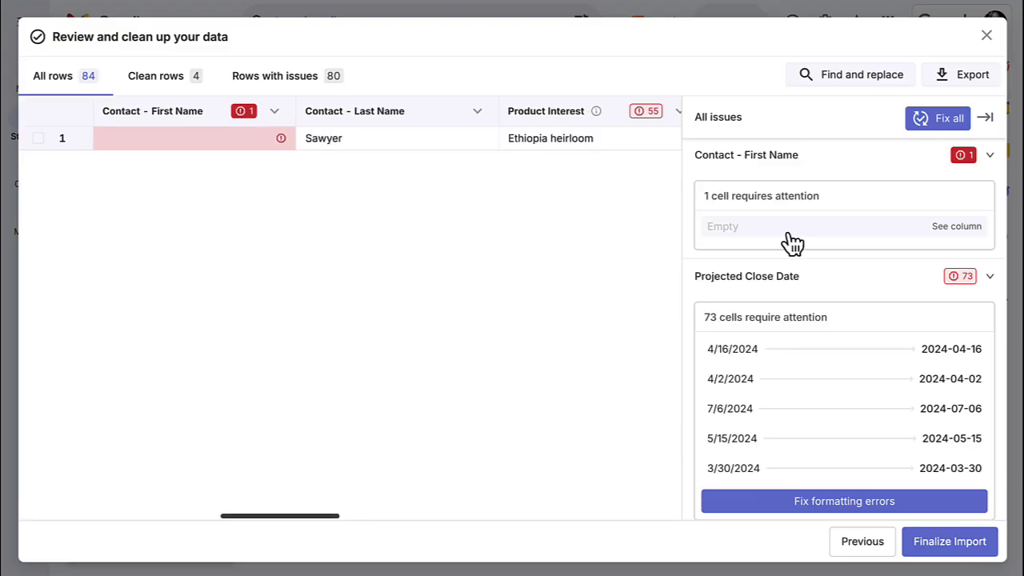
click(226, 140)
text(James)
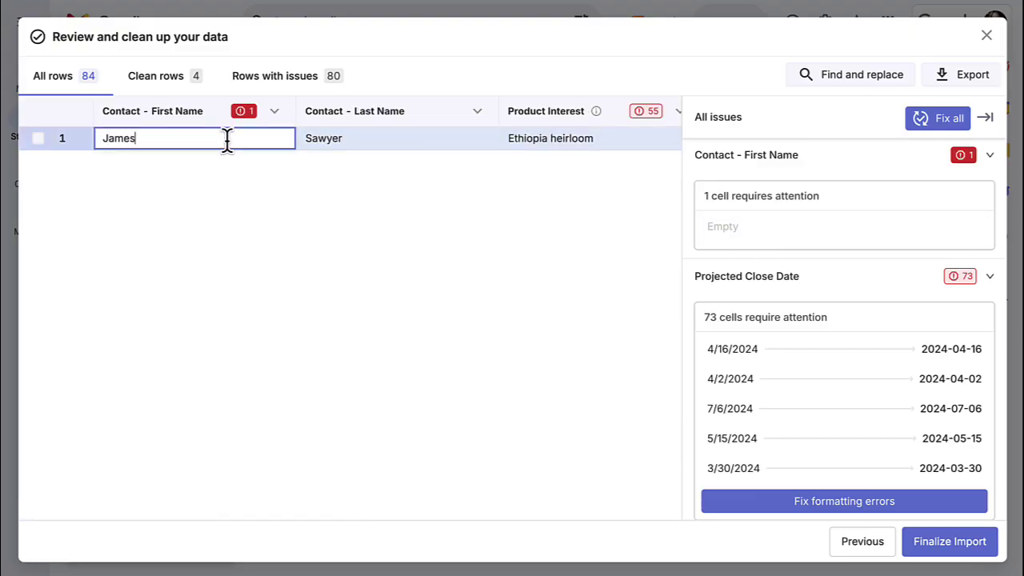
key(Return)
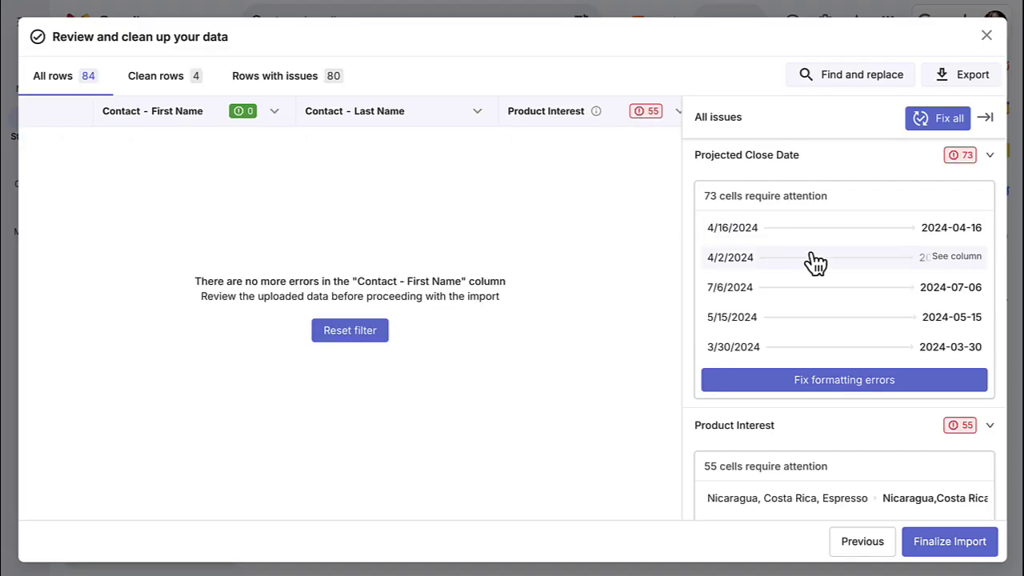
Fix the Projected Close Date and Product Interest formatting errors.
click(835, 381)
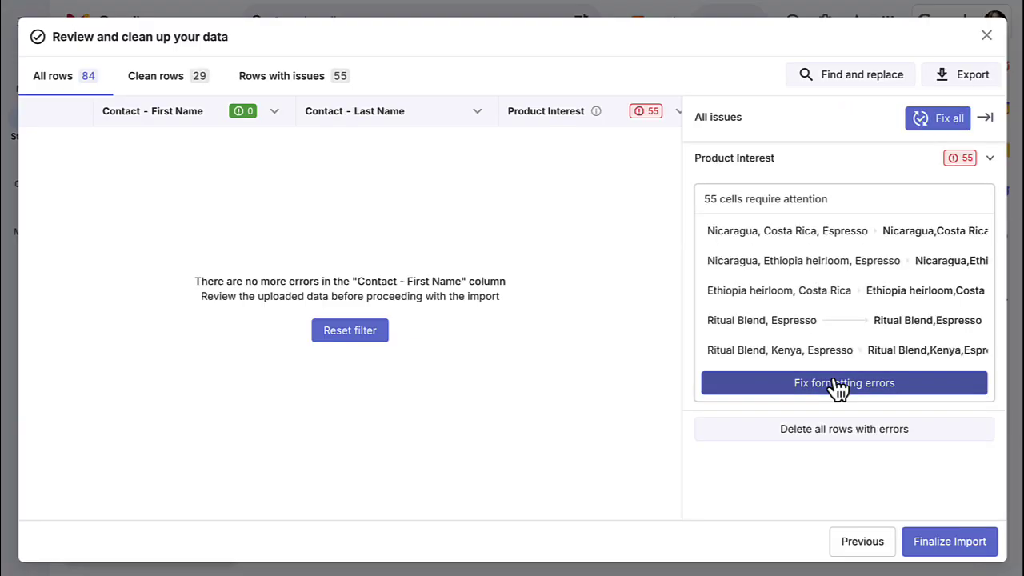
click(842, 384)
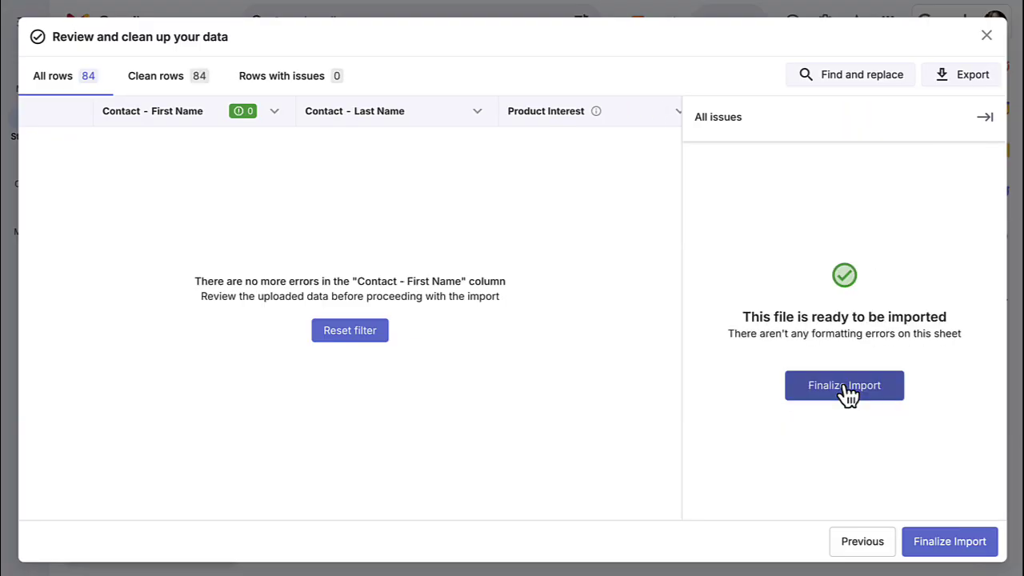
click(853, 76)
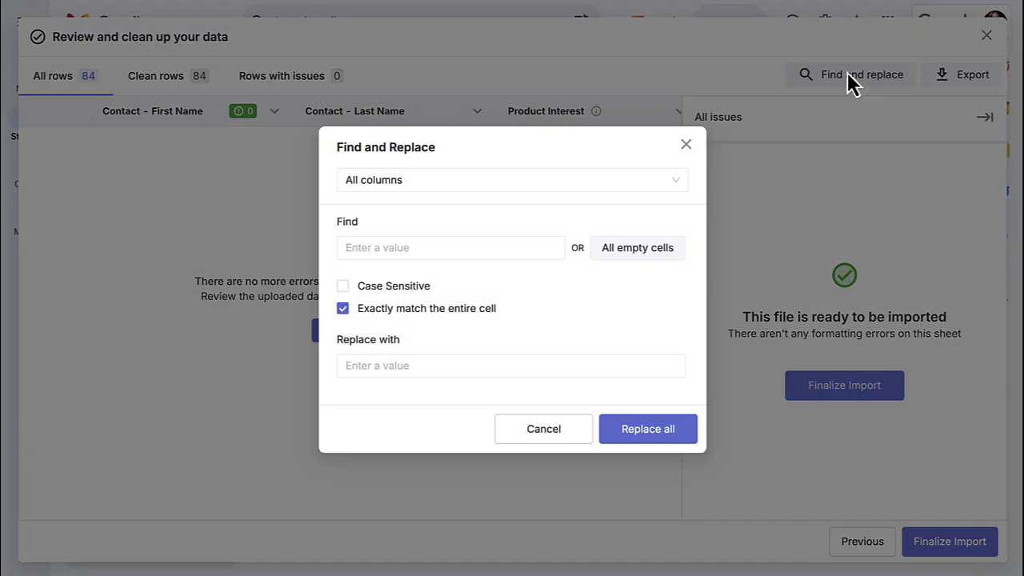
click(686, 145)
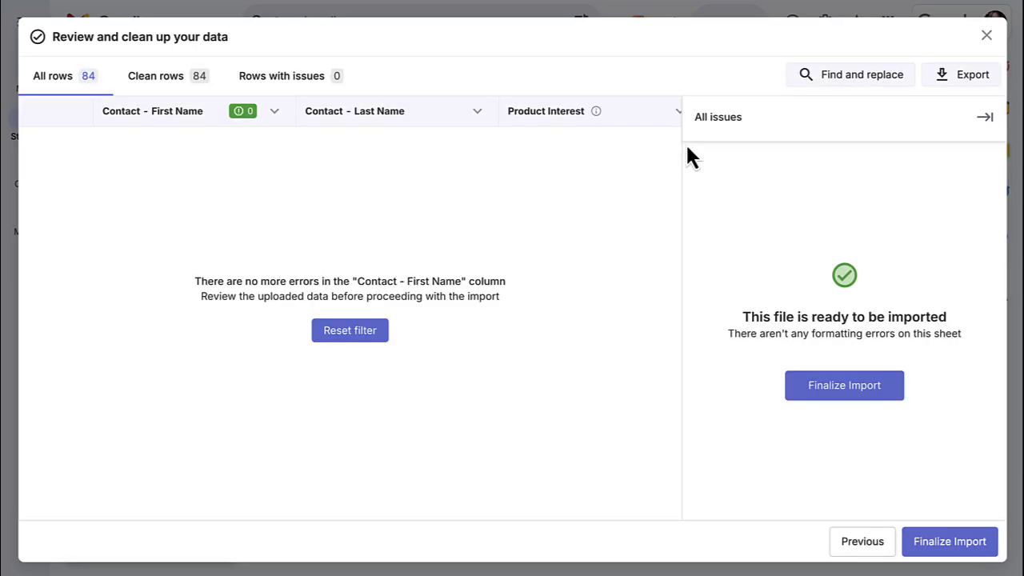
Finalize and start the import, then scroll the pipeline's 87 boxes across stages.
click(925, 550)
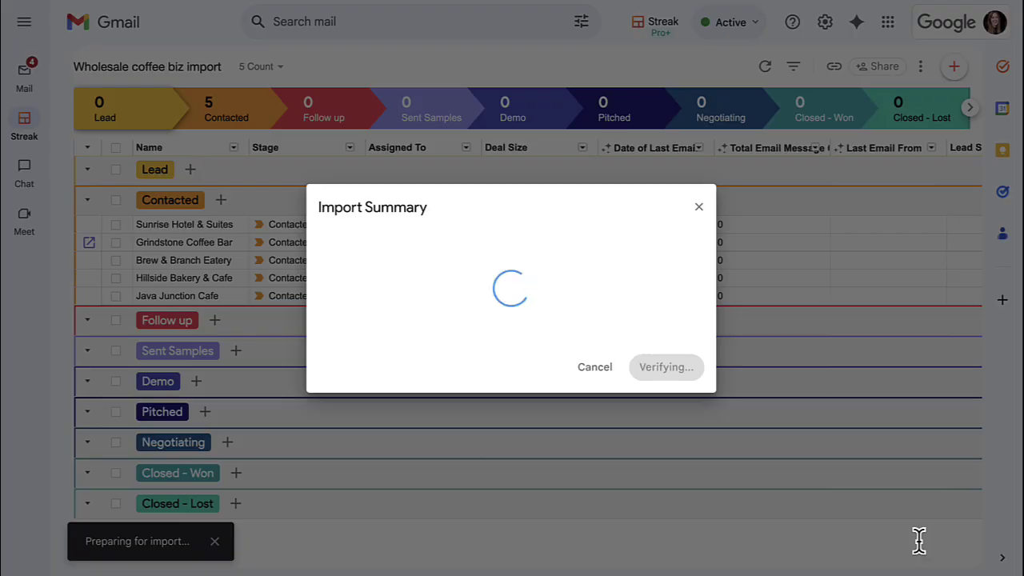
click(668, 367)
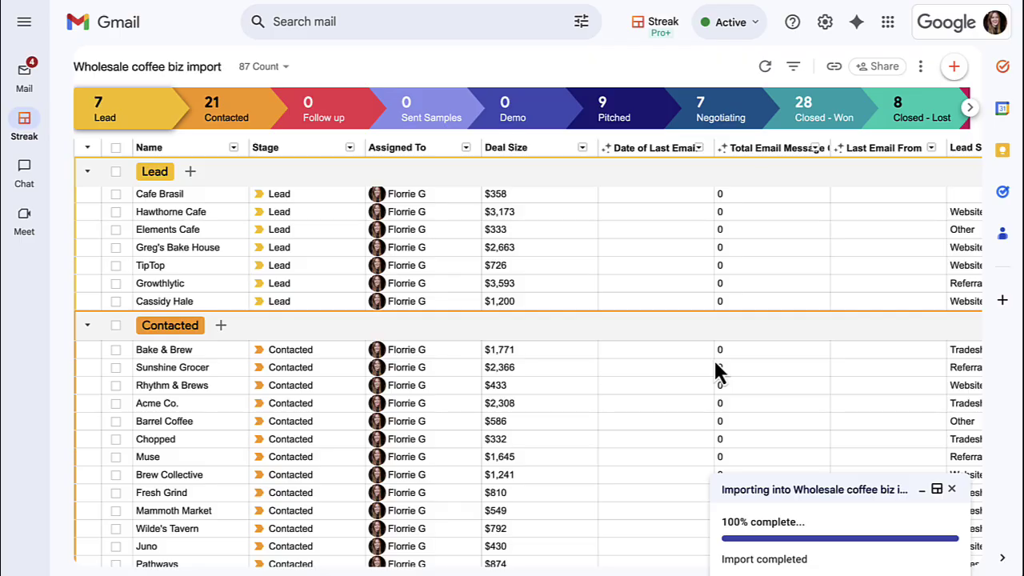
scroll(716, 370, down, 6)
scroll(715, 369, down, 8)
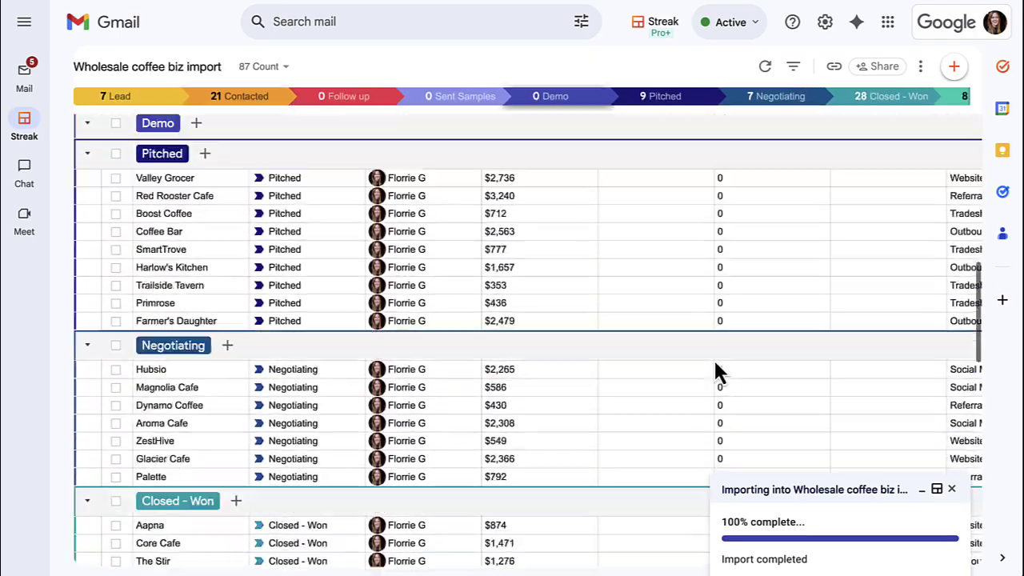